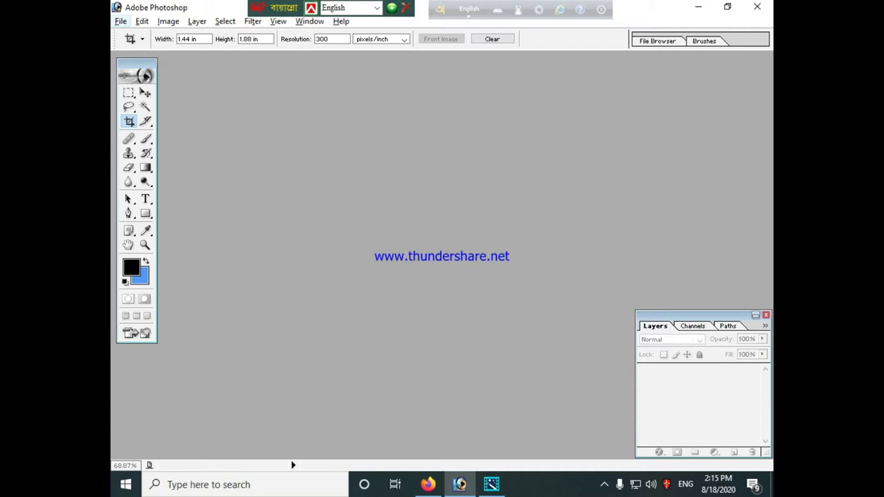
- Open the File menu with Alt+F in the empty Photoshop workspace
{"action": "key", "text": "alt+f"}
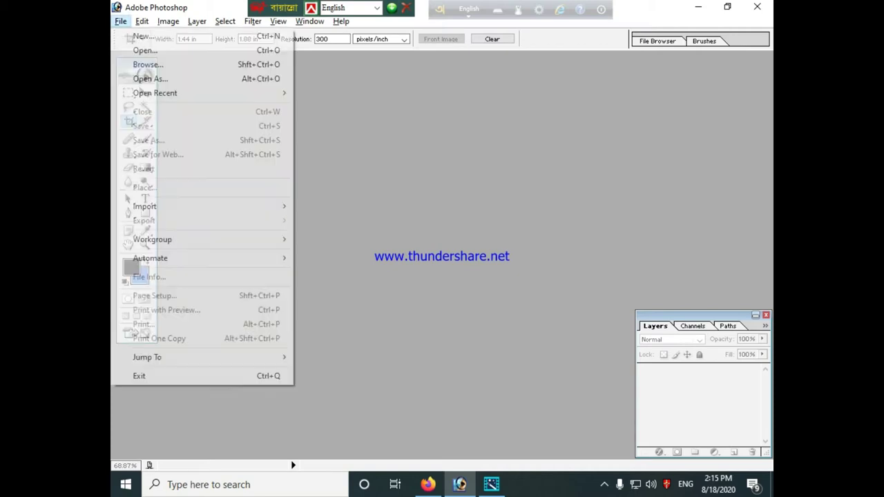
- Open the 3428738_orig photo from the Desktop
{"action": "key", "text": "Return"}
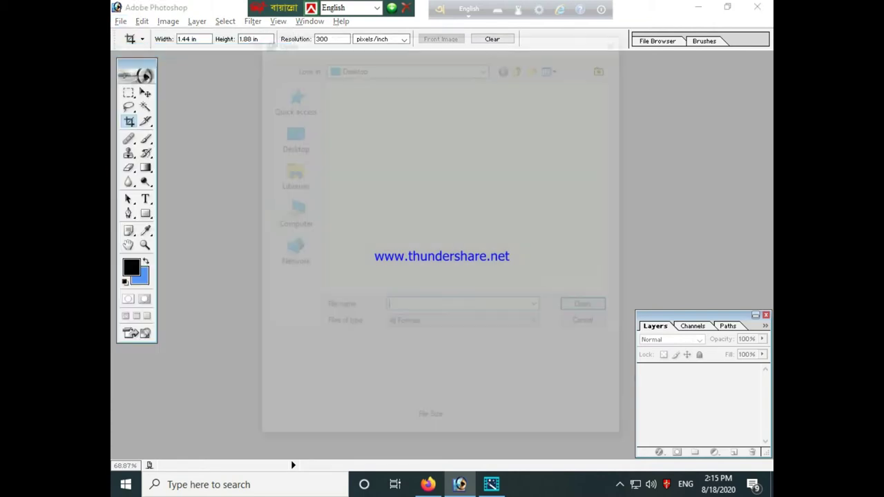
{"action": "scroll", "coordinate": [469, 187], "scroll_direction": "down", "scroll_amount": 3}
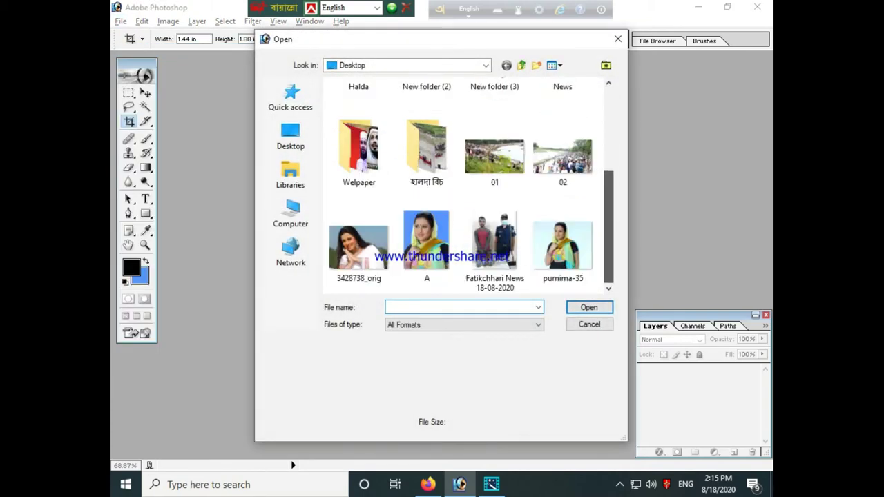
{"action": "double_click", "coordinate": [359, 247]}
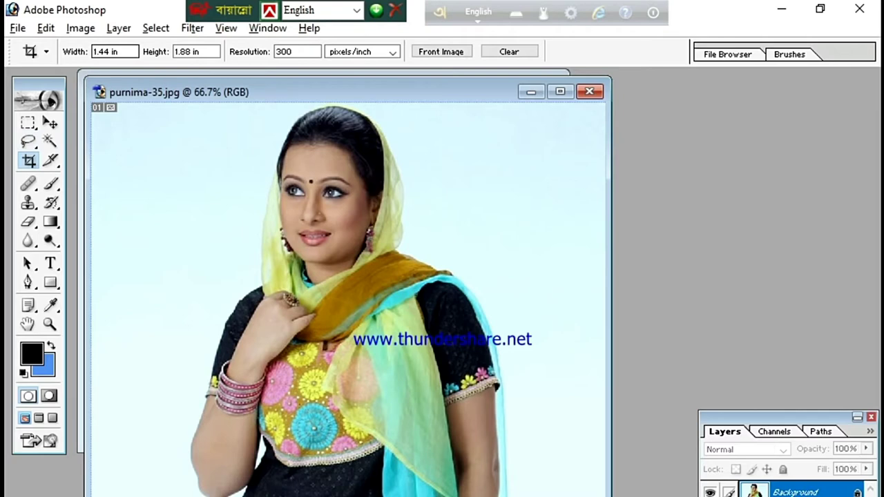
{"action": "double_click", "coordinate": [114, 51]}
{"action": "type", "text": "1"}
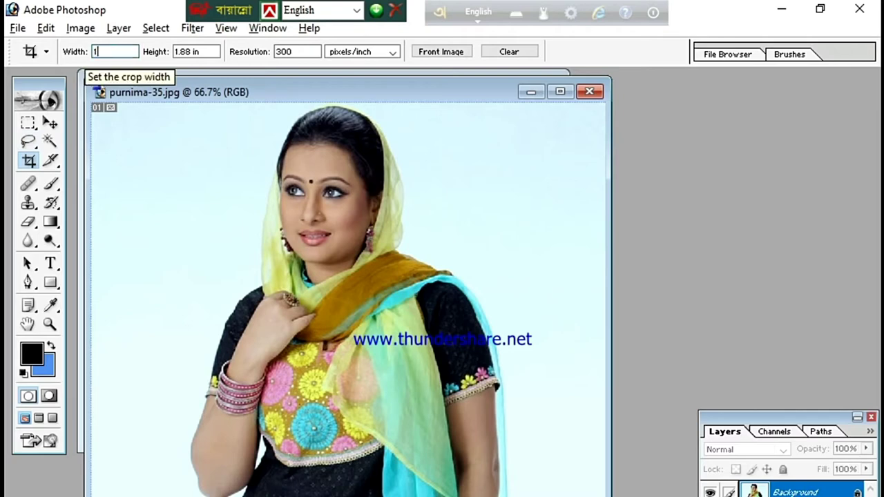
{"action": "type", "text": ".44"}
{"action": "key", "text": "Tab"}
{"action": "type", "text": "1.3."}
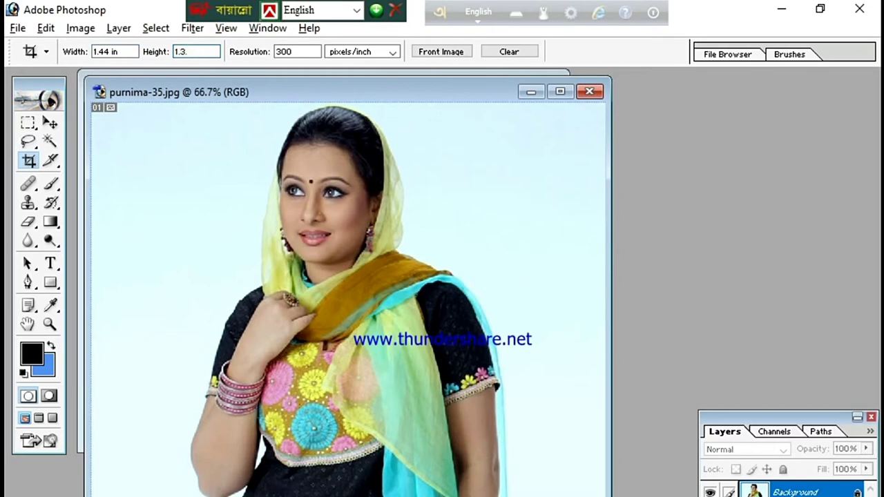
{"action": "key", "text": "Return"}
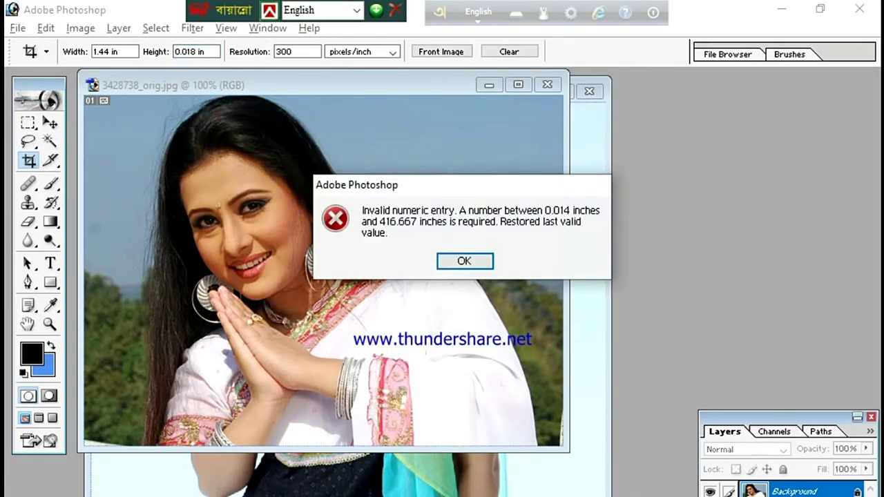
{"action": "key", "text": "Return"}
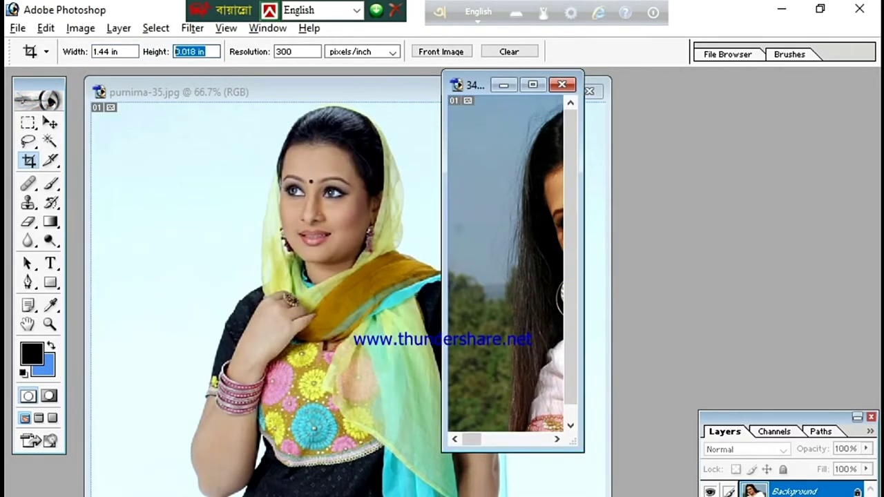
{"action": "type", "text": "1.88"}
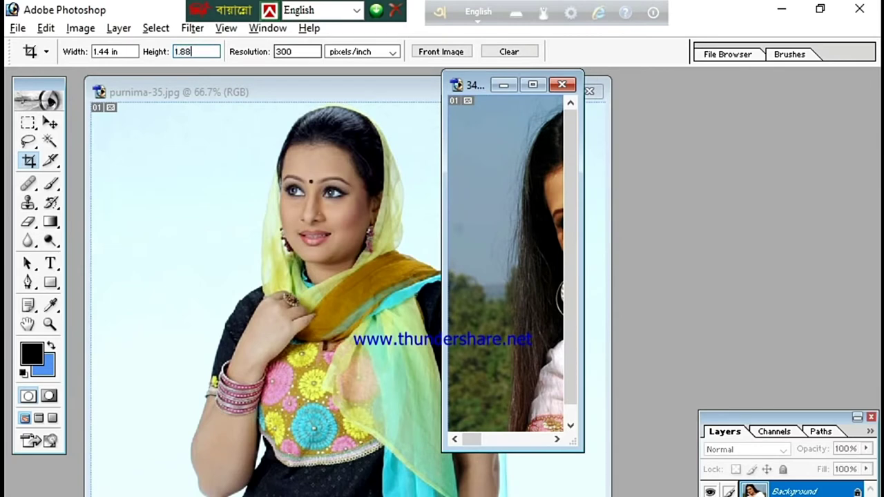
{"action": "key", "text": "Tab"}
{"action": "type", "text": "300"}
{"action": "left_click", "coordinate": [335, 92]}
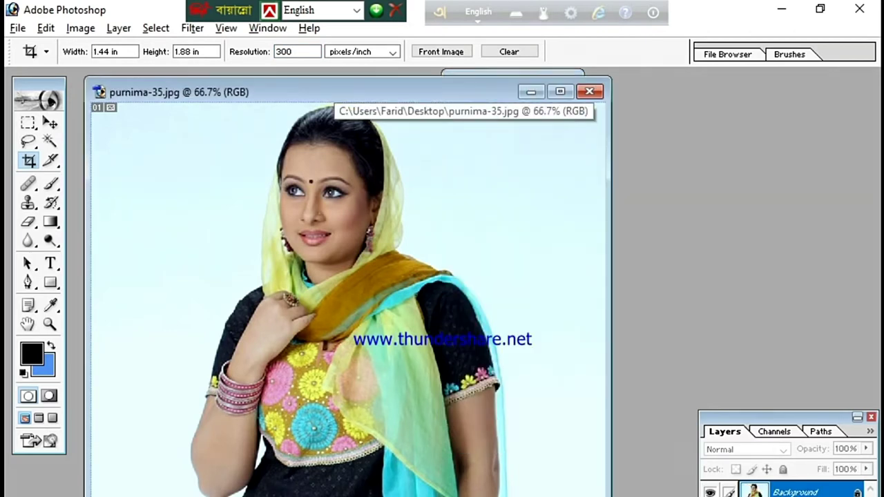
{"action": "double_click", "coordinate": [335, 92]}
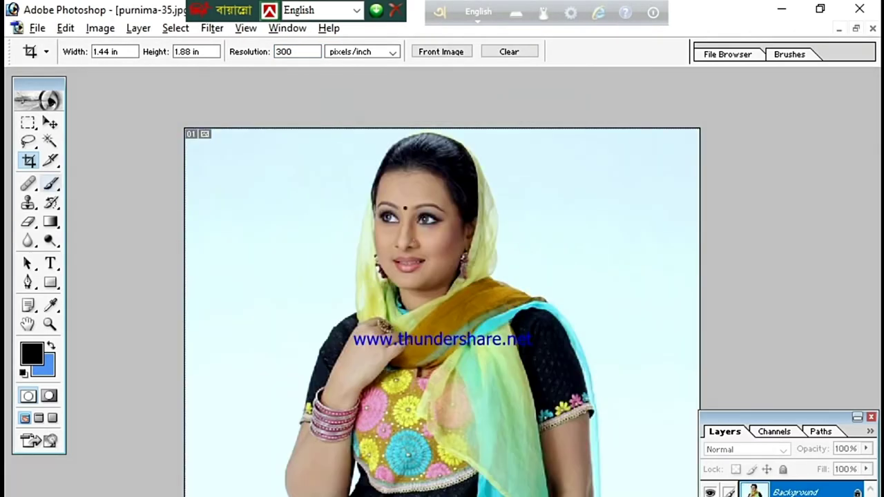
- Crop purnima-35 to a centred 1.44 × 1.88 in head-and-shoulders frame at 300 ppi
{"action": "left_click_drag", "start_coordinate": [608, 128], "coordinate": [356, 456]}
{"action": "left_click_drag", "start_coordinate": [482, 293], "coordinate": [437, 293]}
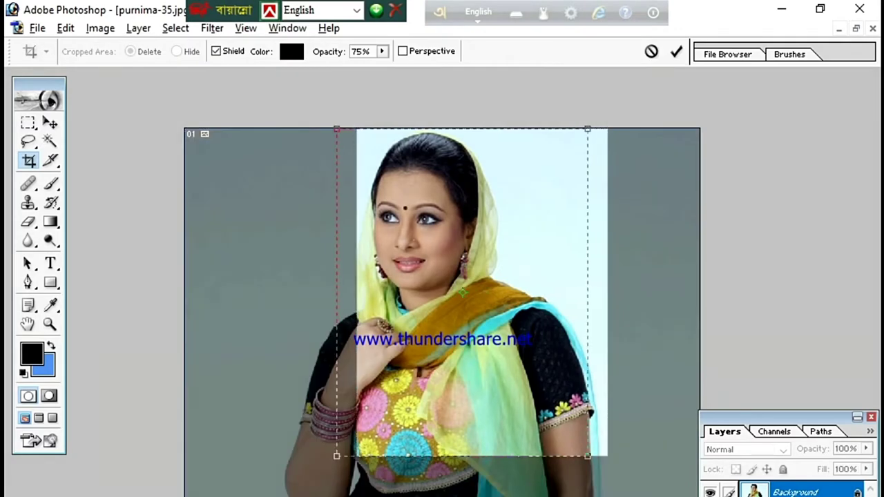
{"action": "left_click_drag", "start_coordinate": [437, 293], "coordinate": [450, 293]}
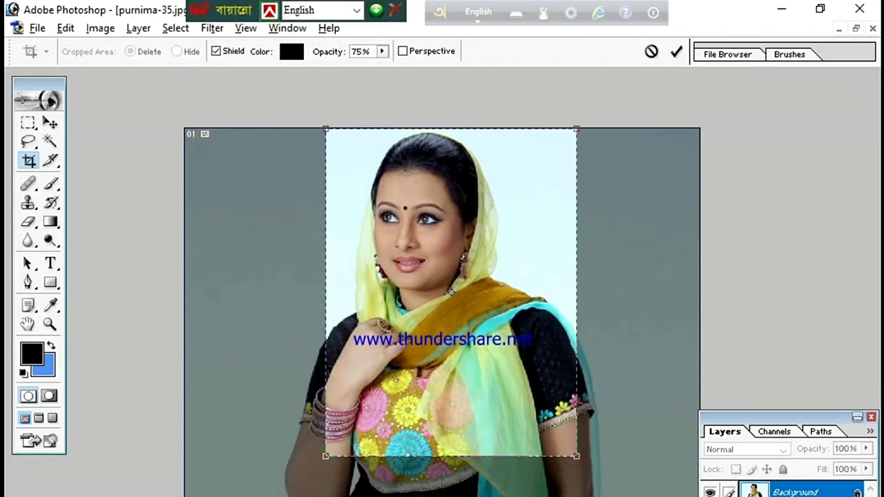
{"action": "left_click_drag", "start_coordinate": [450, 293], "coordinate": [444, 294]}
{"action": "right_click", "coordinate": [445, 294]}
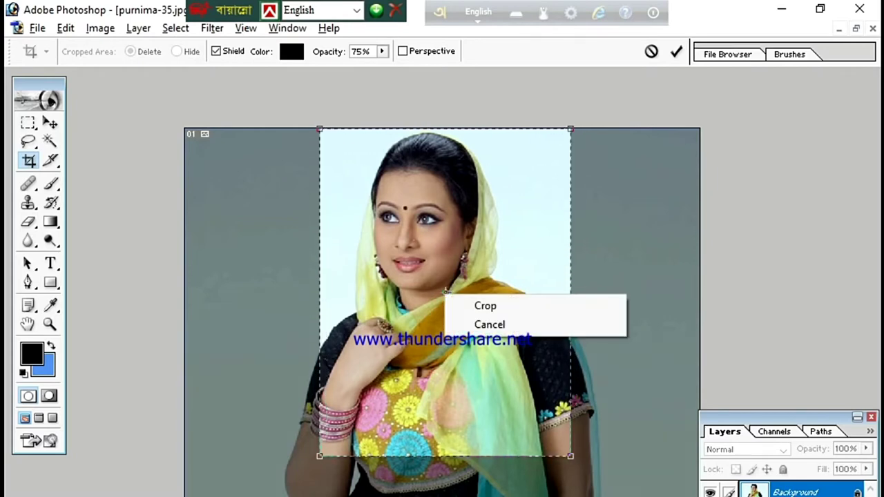
{"action": "key", "text": "Return"}
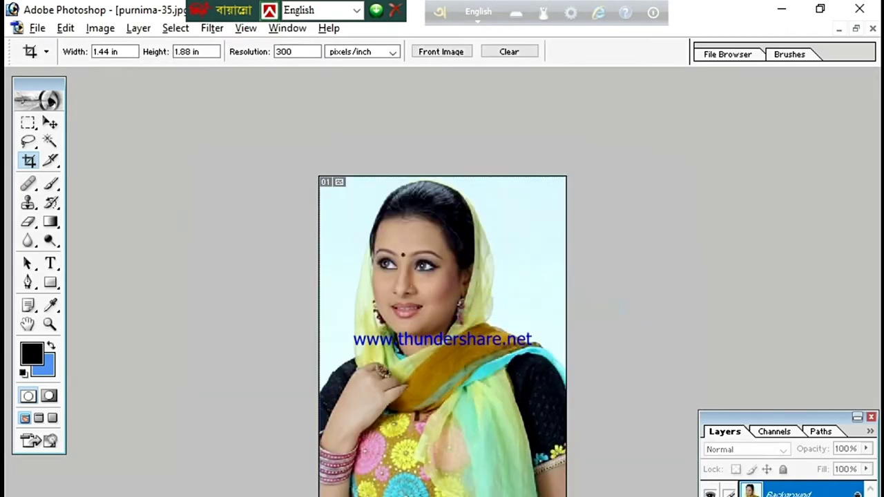
{"action": "key", "text": "ctrl+plus"}
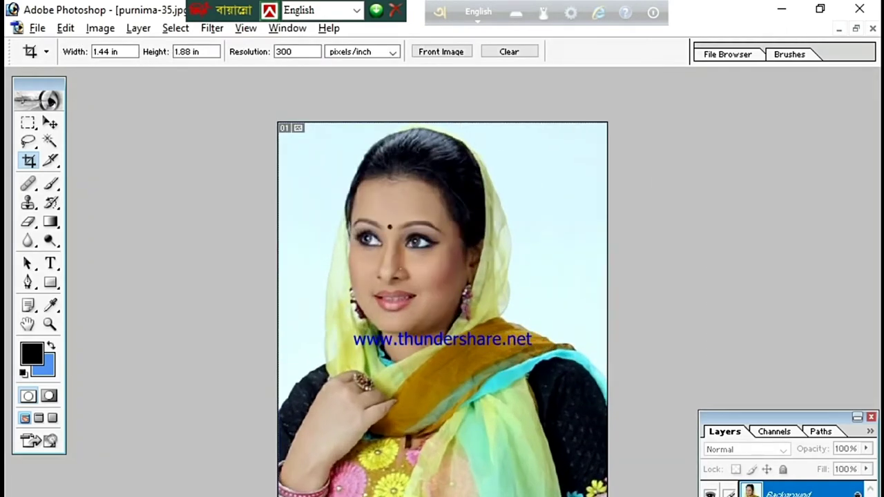
- Select the pale background with the Magic Wand in Add to Selection mode
{"action": "left_click", "coordinate": [49, 141]}
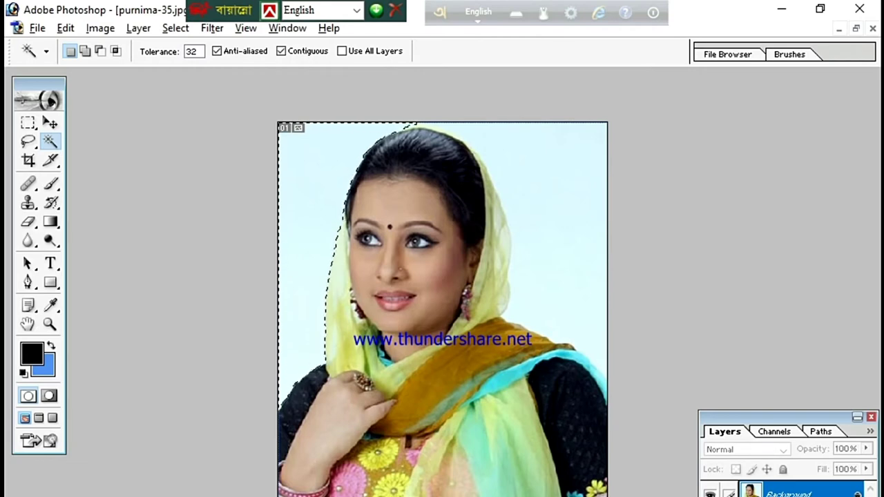
{"action": "left_click", "coordinate": [85, 51]}
{"action": "left_click", "coordinate": [556, 208]}
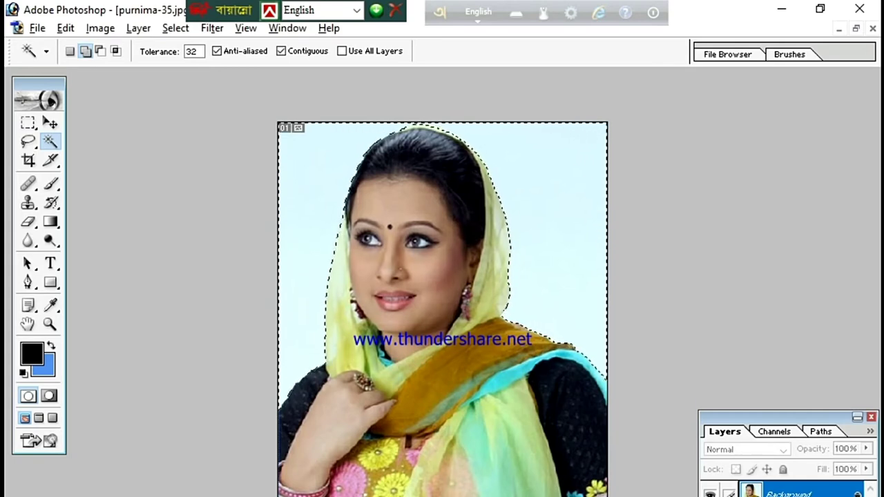
{"action": "left_click", "coordinate": [70, 51]}
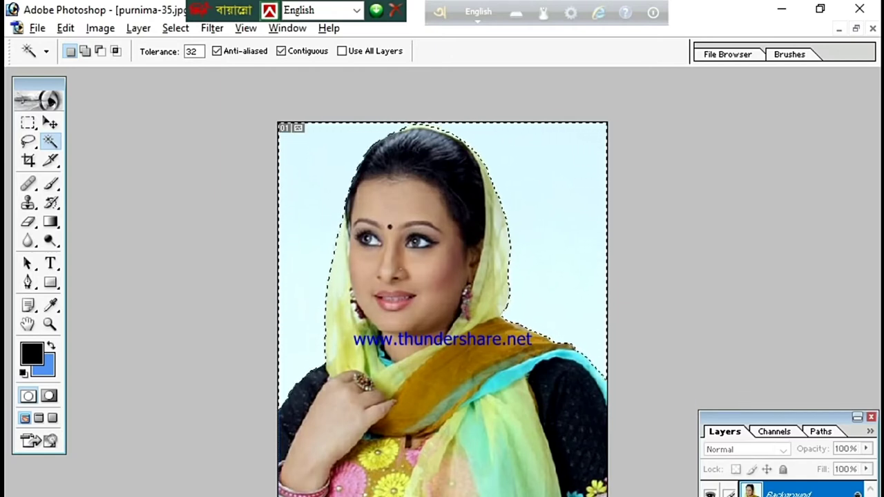
- Set the background colour to blue 4C8FFD and fill the selection with it
{"action": "left_click", "coordinate": [43, 365]}
{"action": "left_click", "coordinate": [342, 268]}
{"action": "key", "text": "Return"}
{"action": "key", "text": "w"}
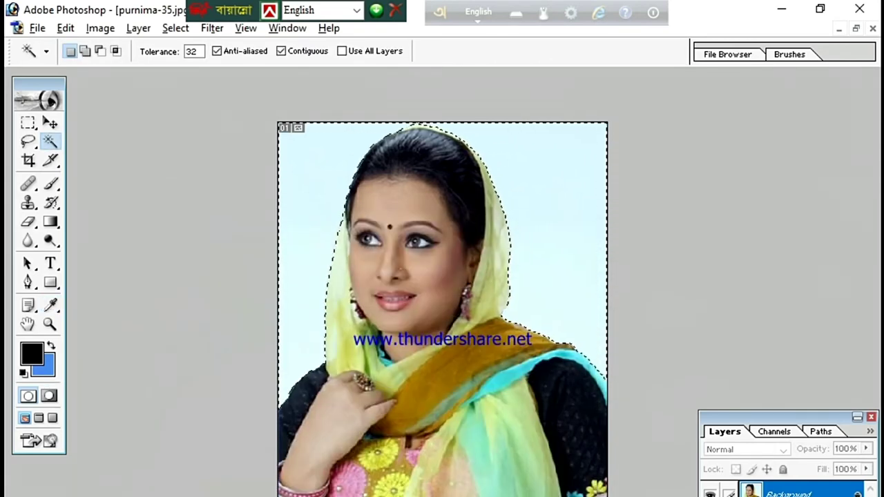
{"action": "key", "text": "Delete"}
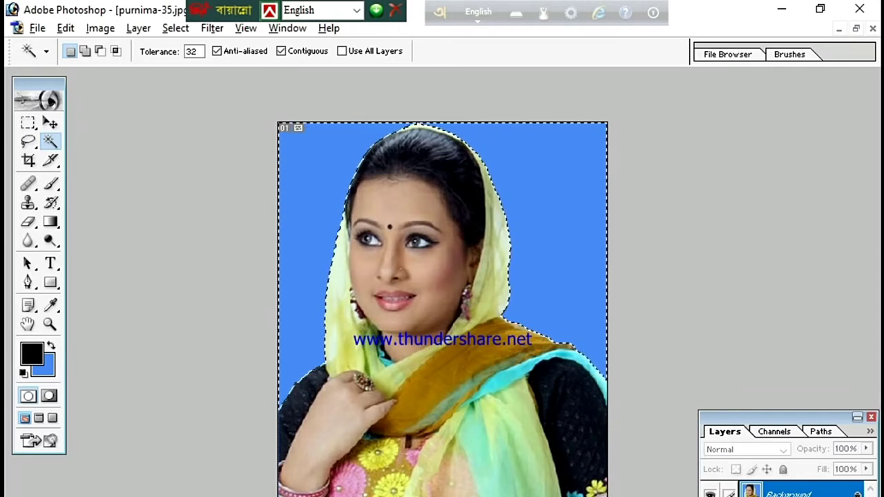
- Deselect the background, then start saving a copy into the Desktop folder
{"action": "key", "text": "ctrl+d"}
{"action": "key", "text": "ctrl+shift+d"}
{"action": "key", "text": "ctrl+plus"}
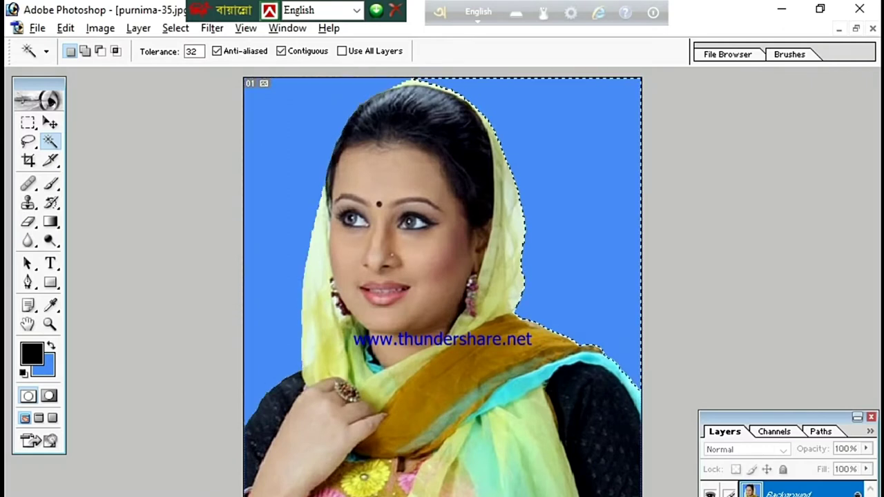
{"action": "key", "text": "ctrl+d"}
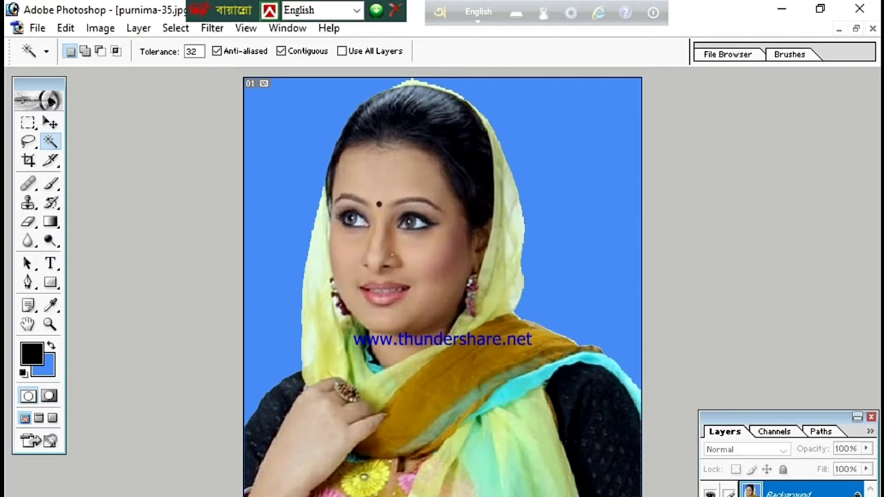
{"action": "key", "text": "ctrl+shift+s"}
{"action": "left_click", "coordinate": [237, 176]}
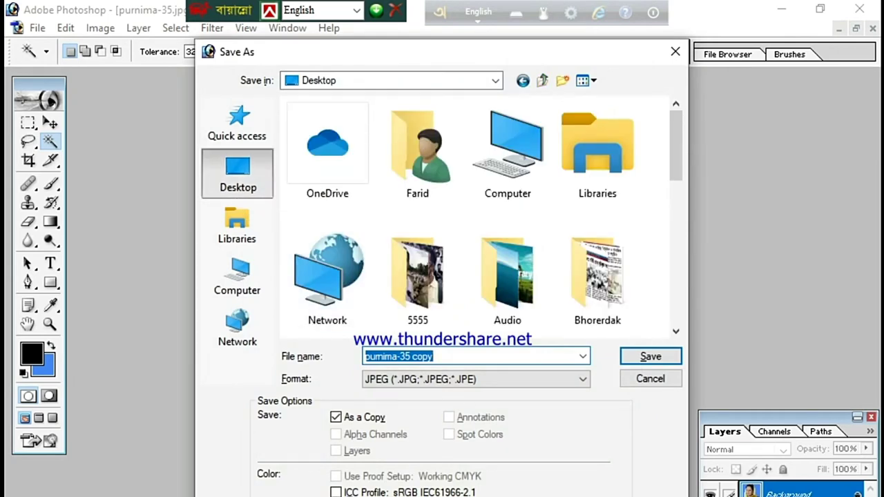
- Save the copy as JPEG '001' on the Desktop at Maximum quality 12
{"action": "type", "text": "001"}
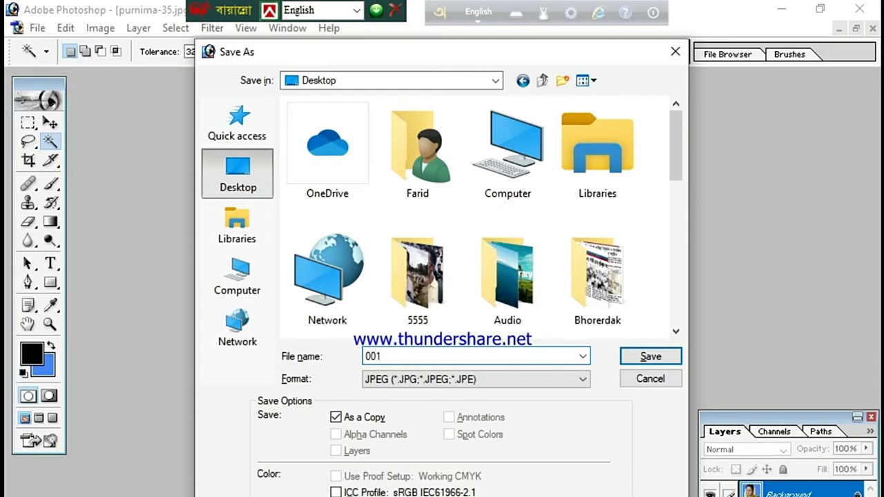
{"action": "key", "text": "Return"}
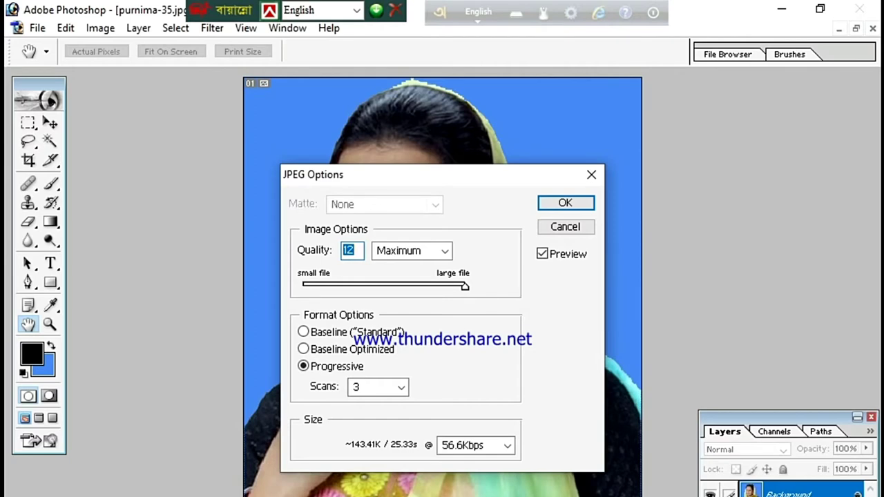
{"action": "left_click", "coordinate": [444, 250]}
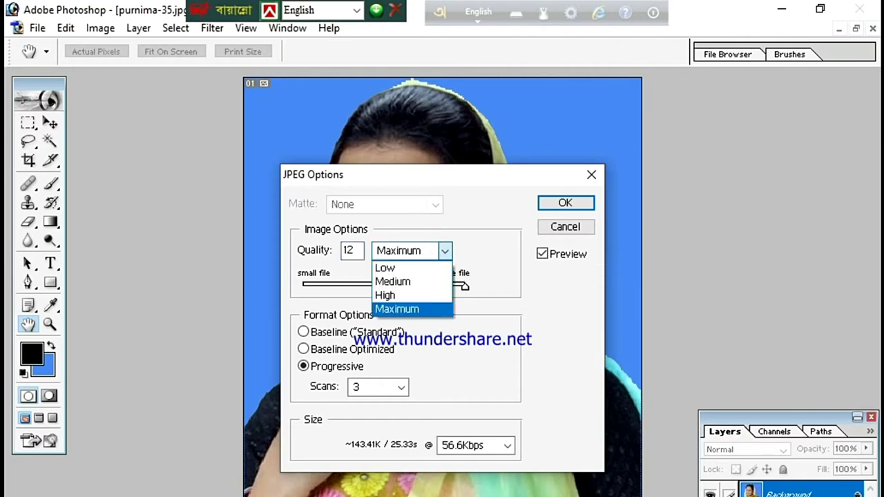
{"action": "key", "text": "Return"}
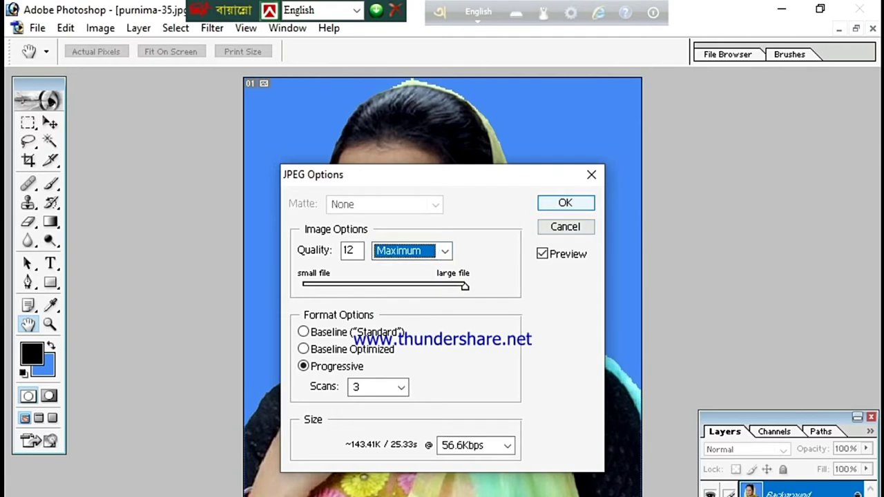
{"action": "mouse_move", "coordinate": [465, 286]}
{"action": "left_mouse_down"}
{"action": "mouse_move", "coordinate": [430, 286]}
{"action": "mouse_move", "coordinate": [465, 286]}
{"action": "left_mouse_up"}
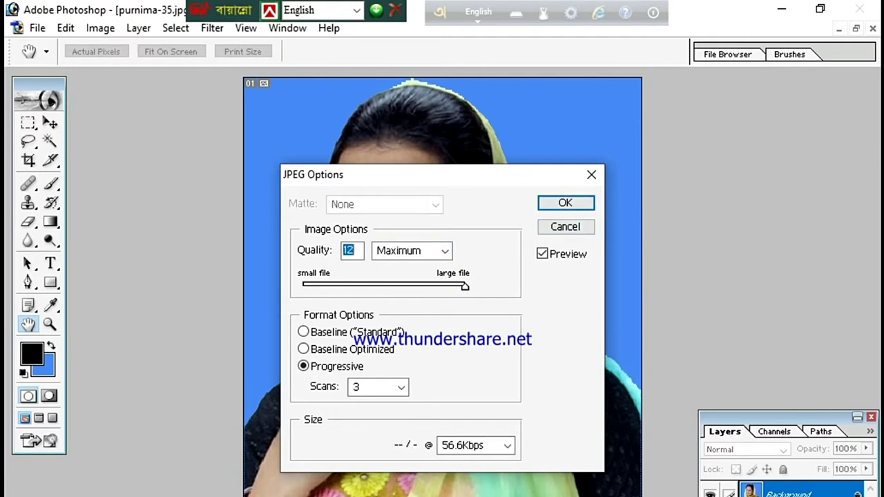
{"action": "key", "text": "Return"}
{"action": "key", "text": "w"}
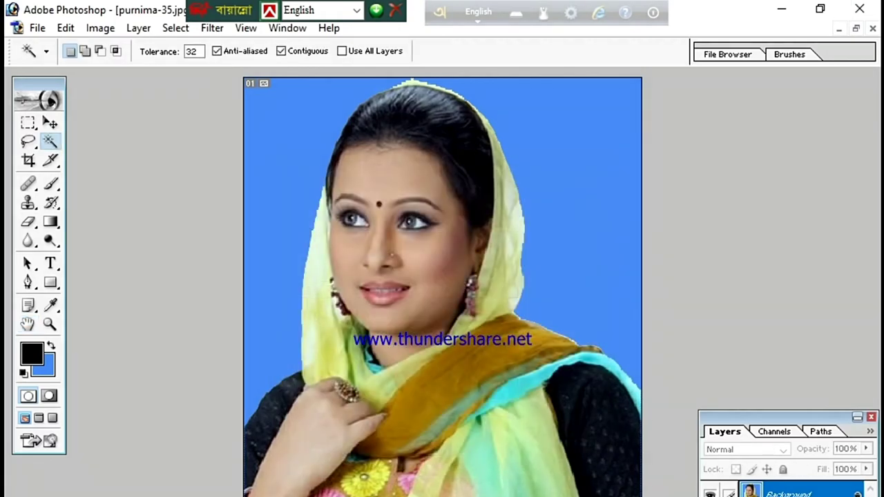
- Close the original photo and bring up Curves on the blue-background copy
{"action": "key", "text": "ctrl+q"}
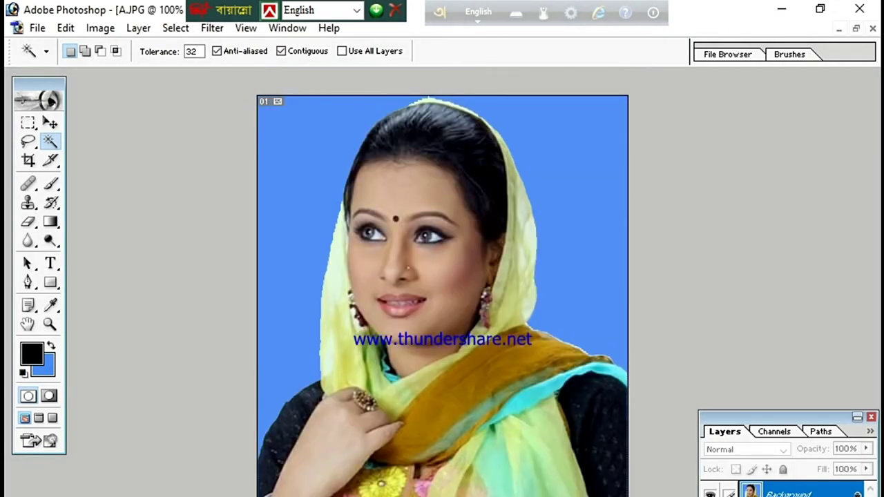
{"action": "key", "text": "ctrl+m"}
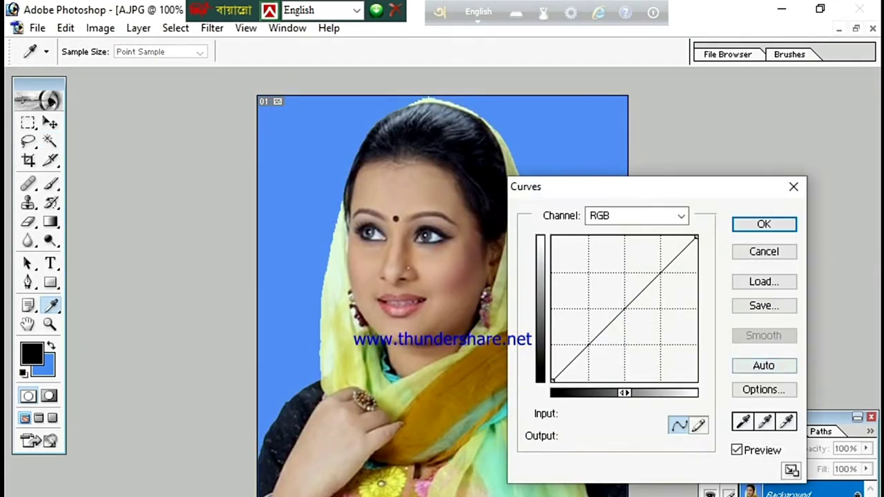
- Brighten the photo with a Curves point lifted from input 117 to output 134
{"action": "left_click", "coordinate": [794, 186]}
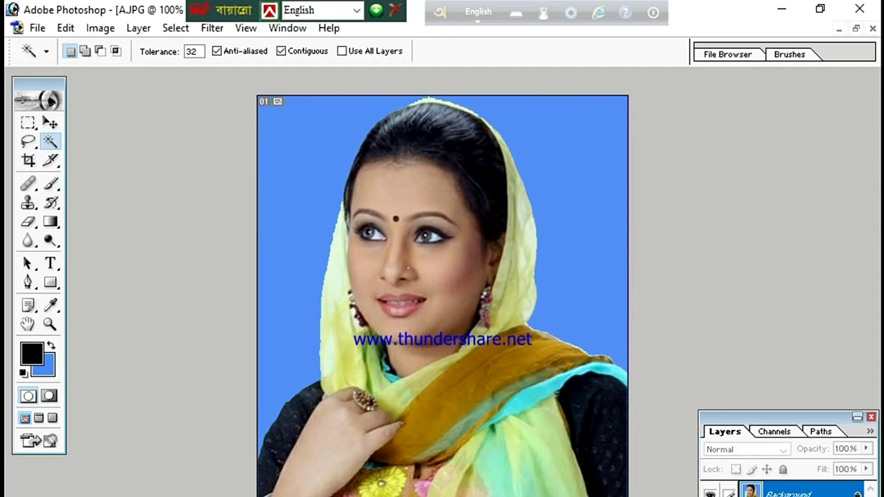
{"action": "key", "text": "ctrl+m"}
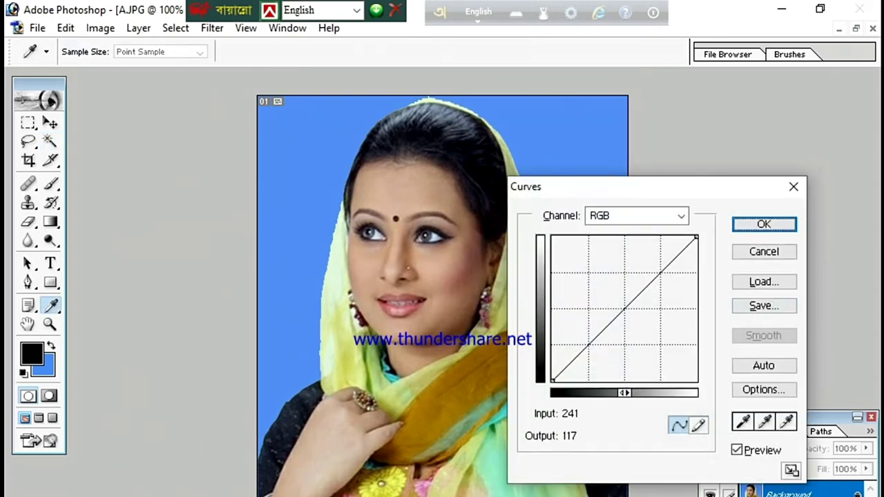
{"action": "left_click_drag", "start_coordinate": [619, 314], "coordinate": [618, 305]}
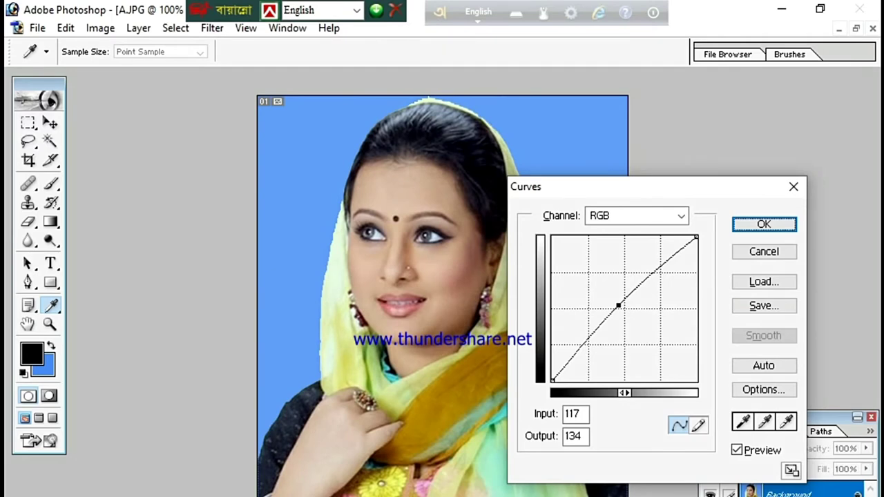
{"action": "key", "text": "Return"}
{"action": "left_click", "coordinate": [212, 28]}
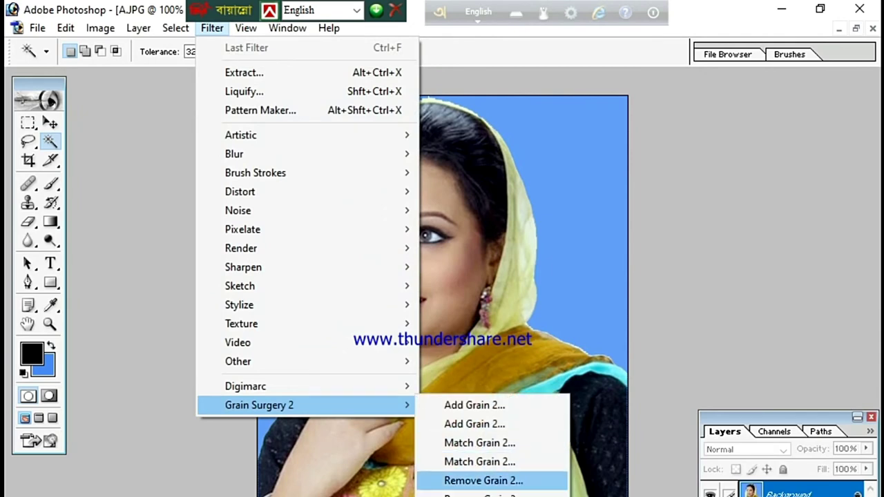
- Apply Grain Surgery's Remove Grain filter with noise reduction at 86%
{"action": "left_click", "coordinate": [483, 481]}
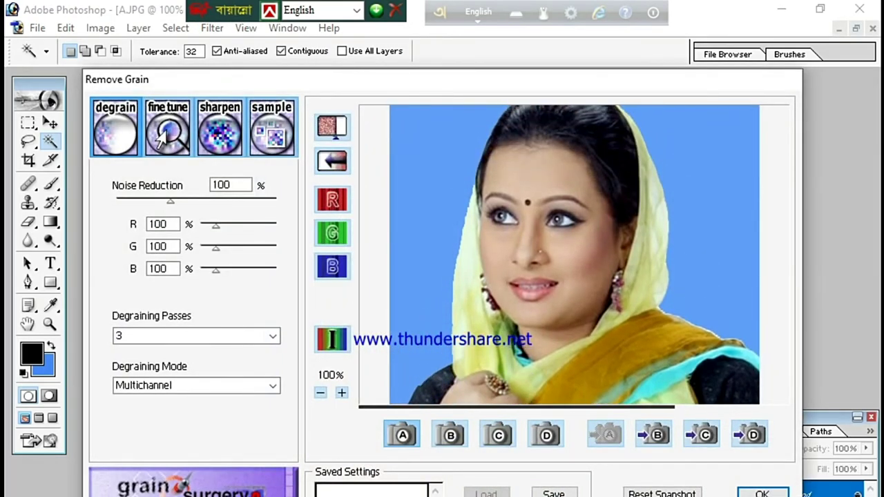
{"action": "key", "text": "Down"}
{"action": "key", "text": "Down"}
{"action": "key", "text": "Down"}
{"action": "key", "text": "Down"}
{"action": "key", "text": "Down"}
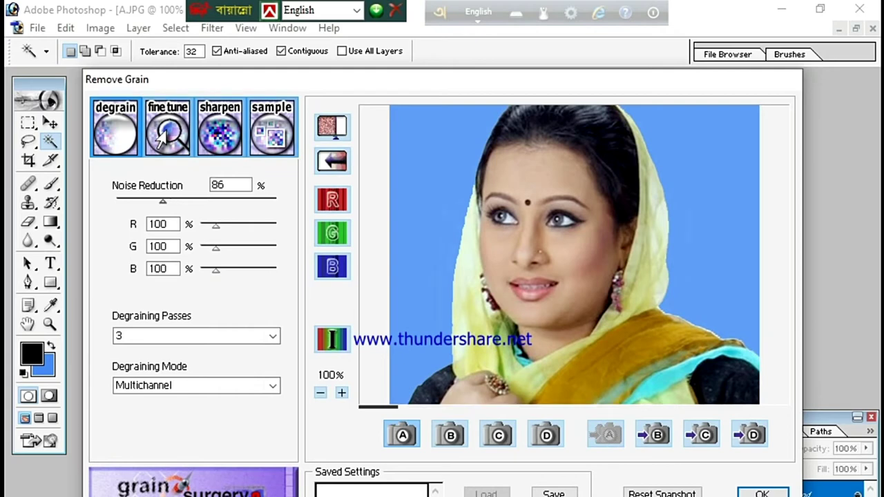
{"action": "key", "text": "Return"}
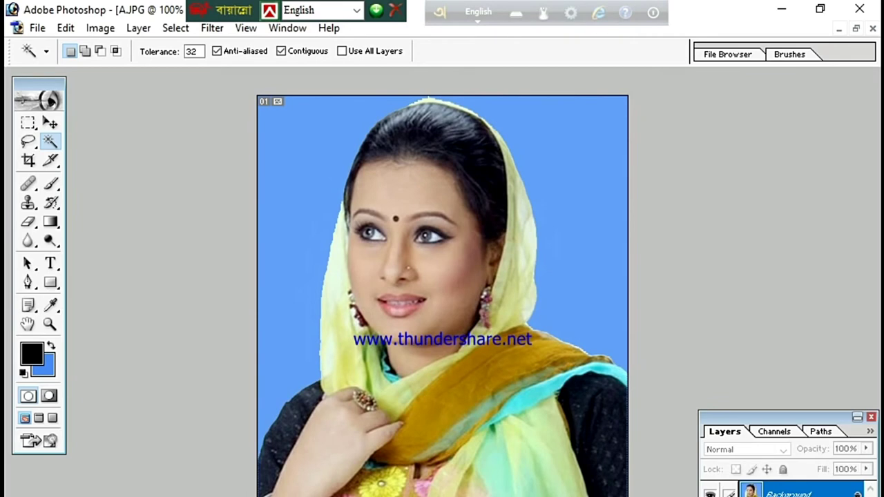
- In Selective Color, choose the Blacks range and deepen its Black amount
{"action": "left_click", "coordinate": [100, 28]}
{"action": "mouse_move", "coordinate": [139, 73]}
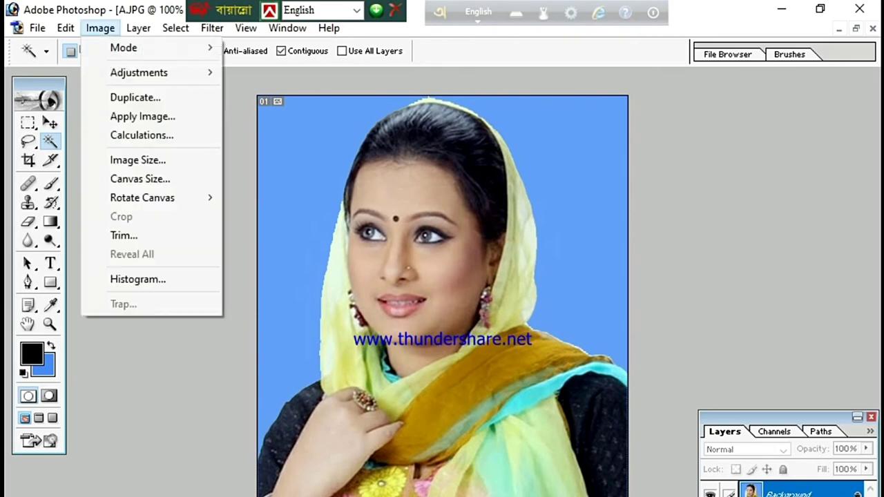
{"action": "left_click", "coordinate": [284, 266]}
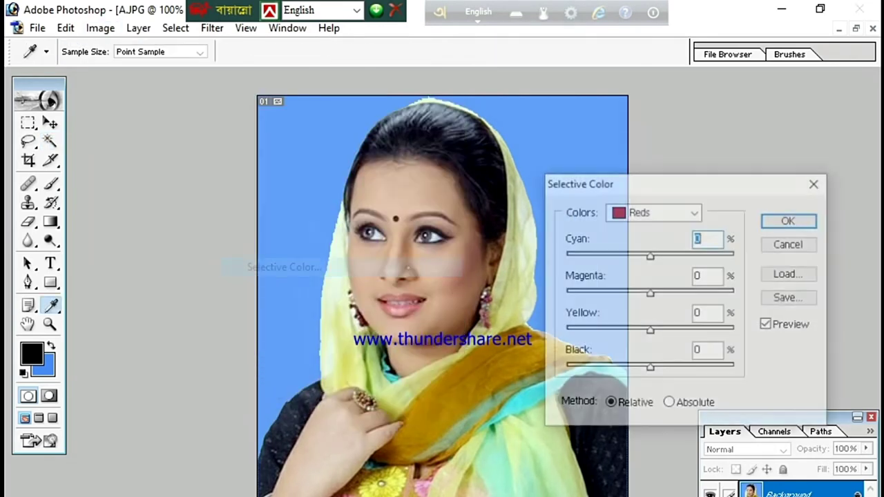
{"action": "left_click", "coordinate": [653, 211]}
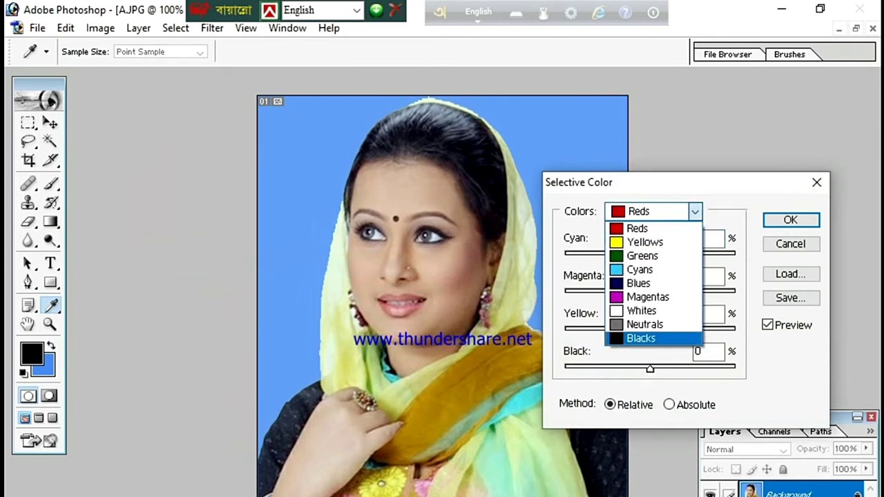
{"action": "key", "text": "Return"}
{"action": "left_click_drag", "start_coordinate": [650, 369], "coordinate": [679, 369]}
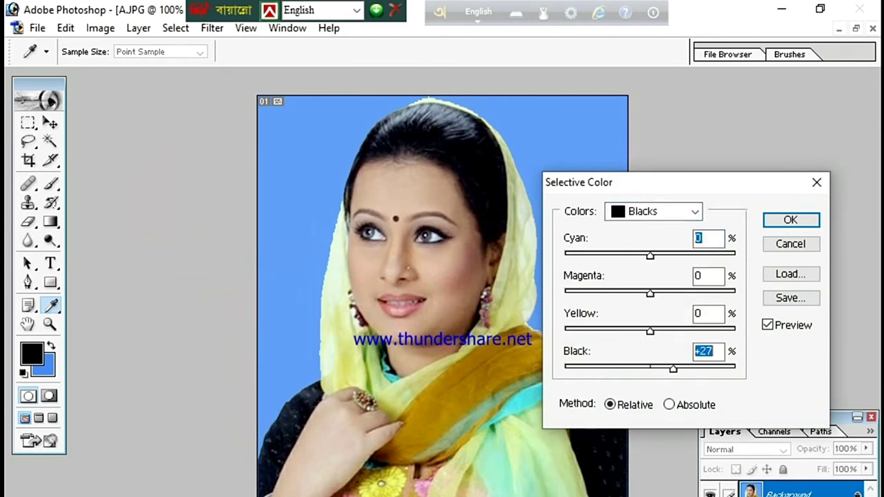
- Set Black in Blacks to +41, apply it, and start a new A4 300 ppi document
{"action": "left_click", "coordinate": [653, 211]}
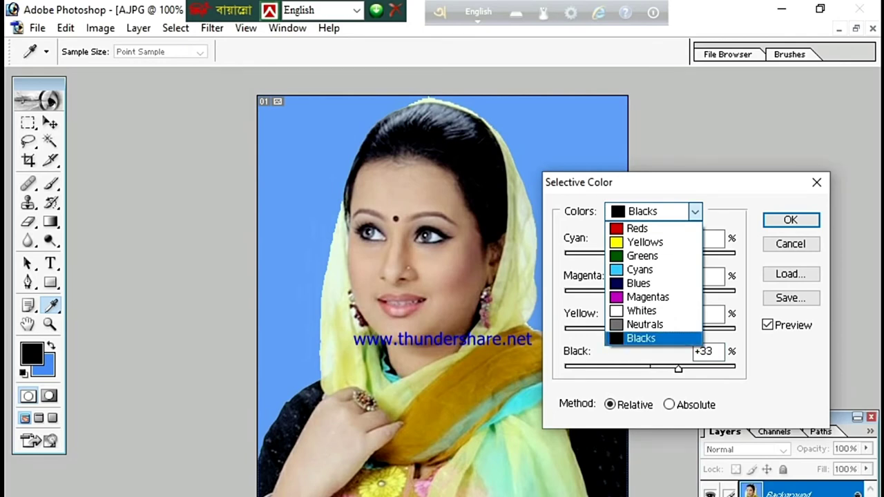
{"action": "key", "text": "Return"}
{"action": "left_click_drag", "start_coordinate": [679, 369], "coordinate": [685, 369]}
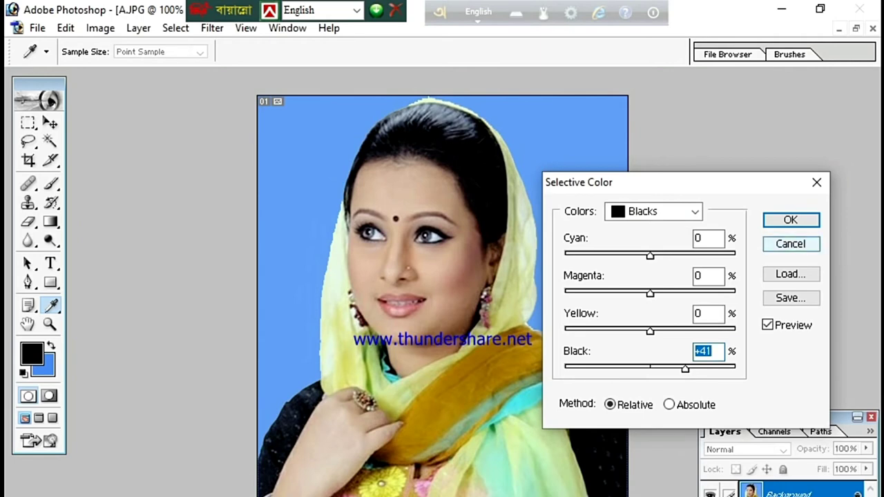
{"action": "key", "text": "Return"}
{"action": "key", "text": "w"}
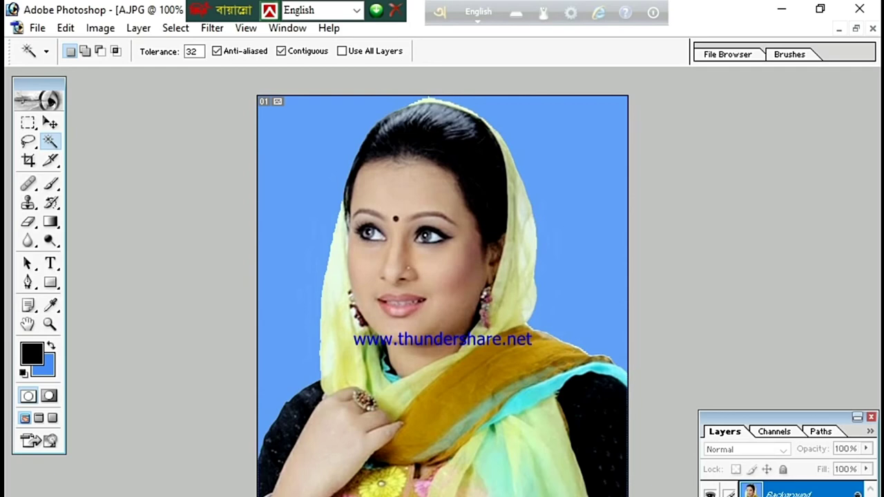
{"action": "key", "text": "ctrl+n"}
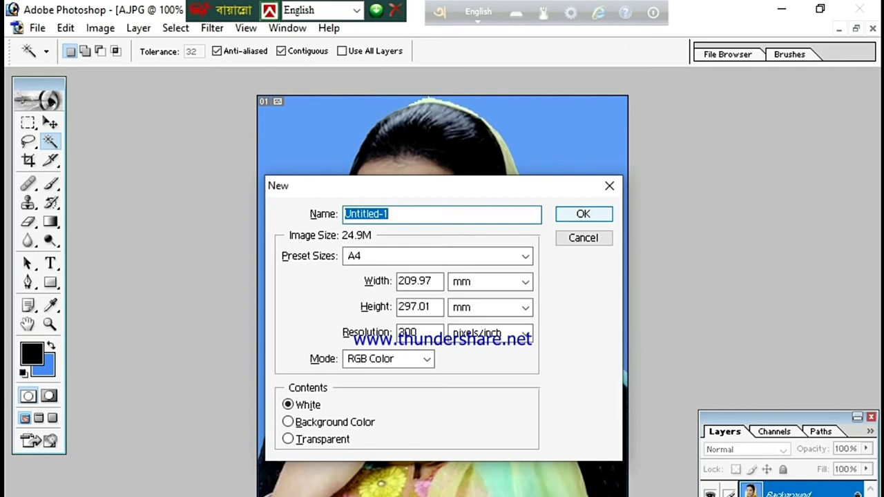
- Create the blank A4 300 ppi Untitled-1 document beside the portrait window, then bring the portrait forward
{"action": "key", "text": "Return"}
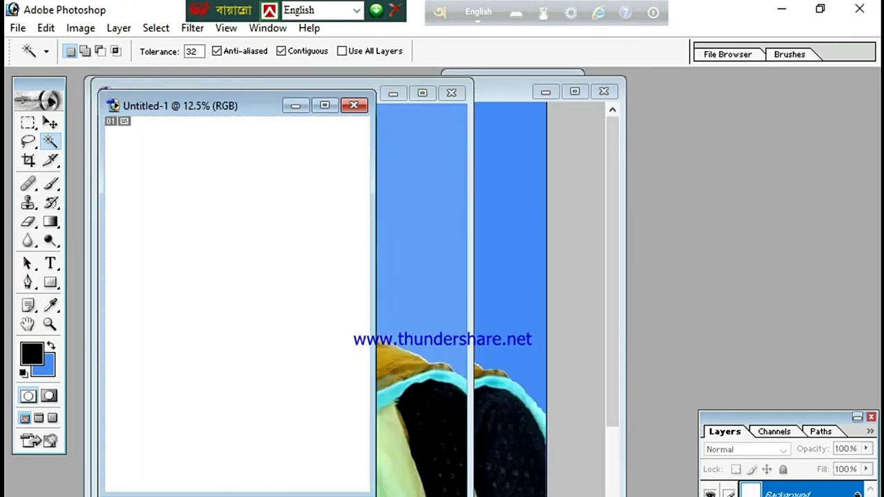
{"action": "left_click_drag", "start_coordinate": [207, 106], "coordinate": [537, 105]}
{"action": "left_click", "coordinate": [242, 93]}
- Move the portrait into Untitled-1's top-left corner and Alt-drag a duplicate to its right
{"action": "key", "text": "v"}
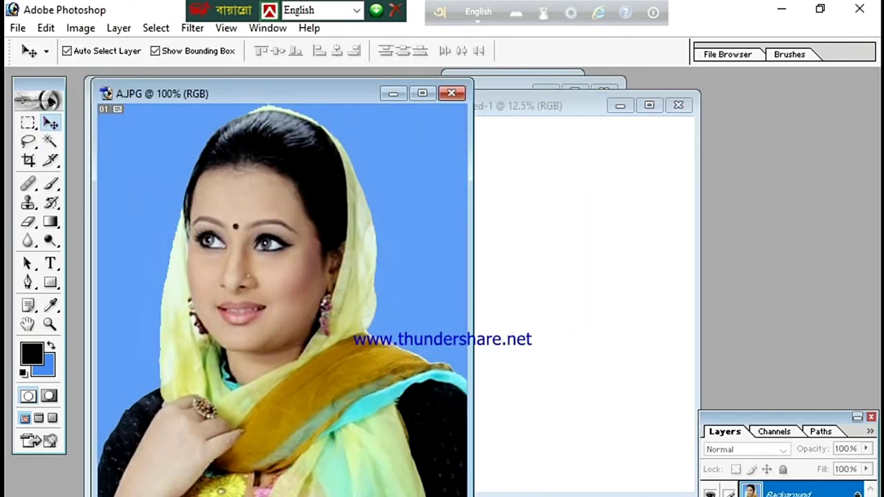
{"action": "mouse_move", "coordinate": [276, 277]}
{"action": "left_mouse_down"}
{"action": "mouse_move", "coordinate": [533, 217]}
{"action": "mouse_move", "coordinate": [485, 163]}
{"action": "mouse_move", "coordinate": [452, 146]}
{"action": "left_mouse_up"}
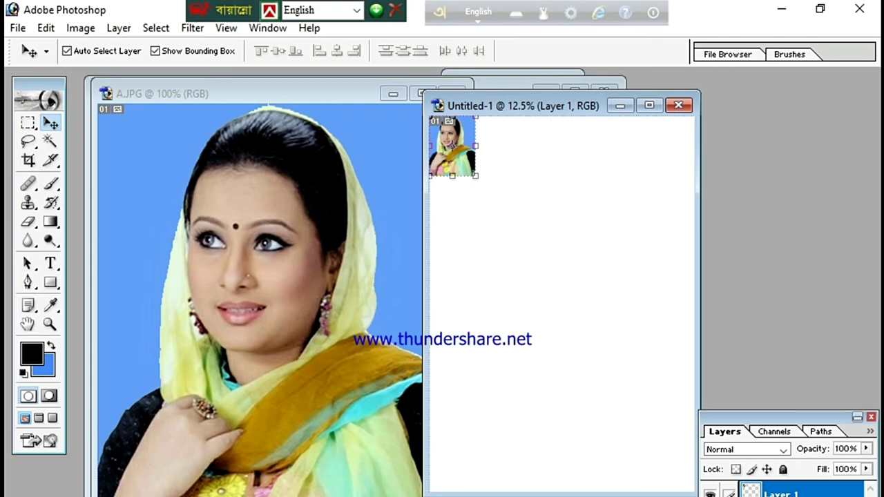
{"action": "left_click_drag", "start_coordinate": [452, 146], "coordinate": [508, 146]}
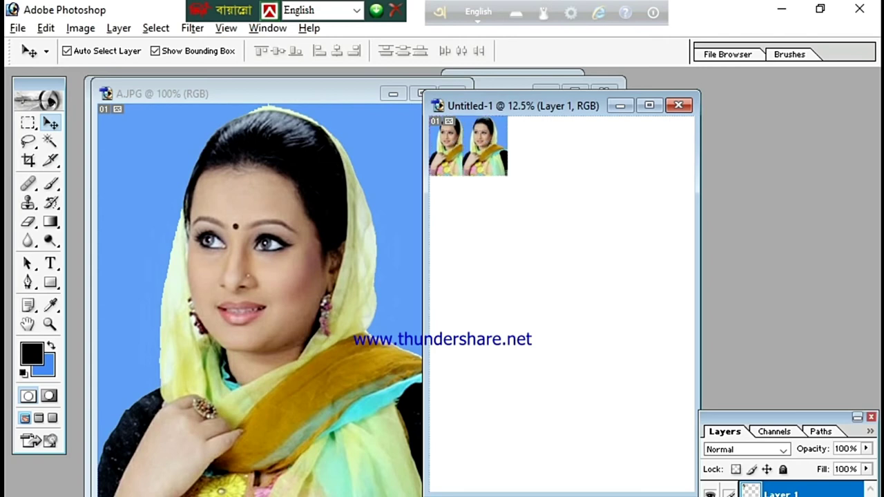
- Duplicate the pair into a row of four photos and merge them into one layer
{"action": "left_click", "coordinate": [479, 146]}
{"action": "left_click_drag", "start_coordinate": [508, 146], "coordinate": [617, 146]}
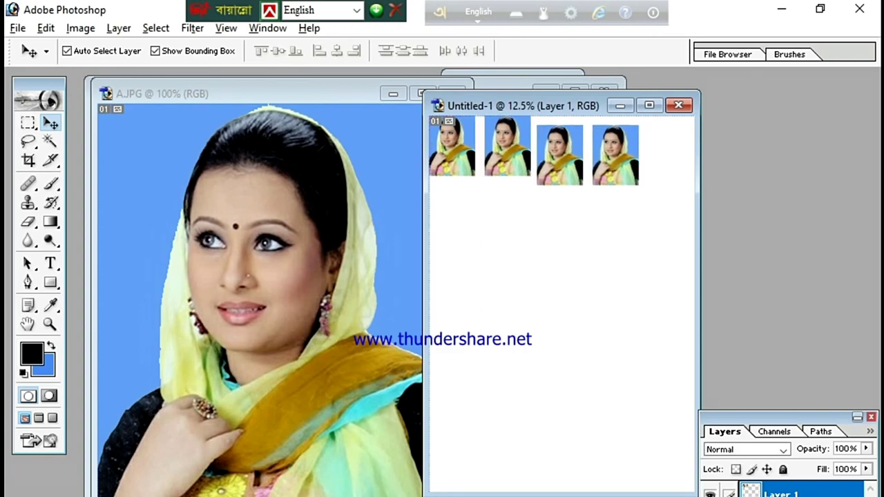
{"action": "left_click", "coordinate": [590, 146]}
{"action": "key", "text": "ctrl+e"}
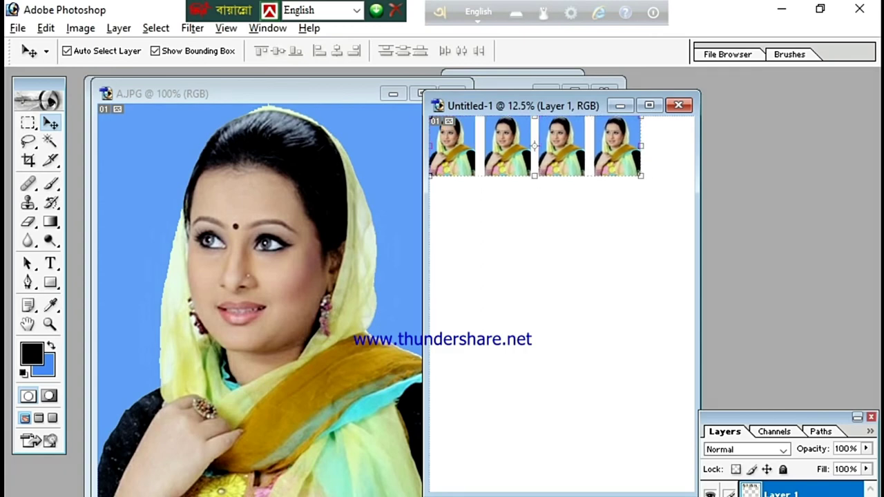
- Copy the row of four downward into five rows, nudging the fifth row into place
{"action": "left_click_drag", "start_coordinate": [535, 146], "coordinate": [535, 215]}
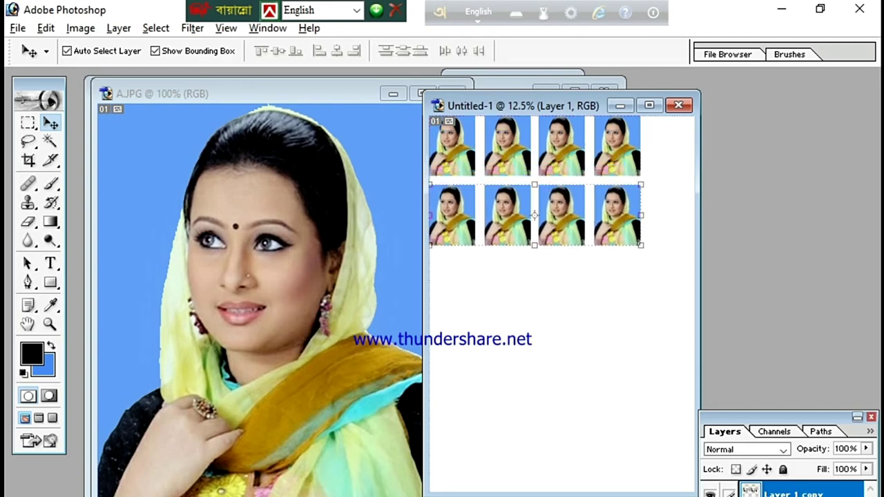
{"action": "left_click_drag", "start_coordinate": [535, 215], "coordinate": [535, 286]}
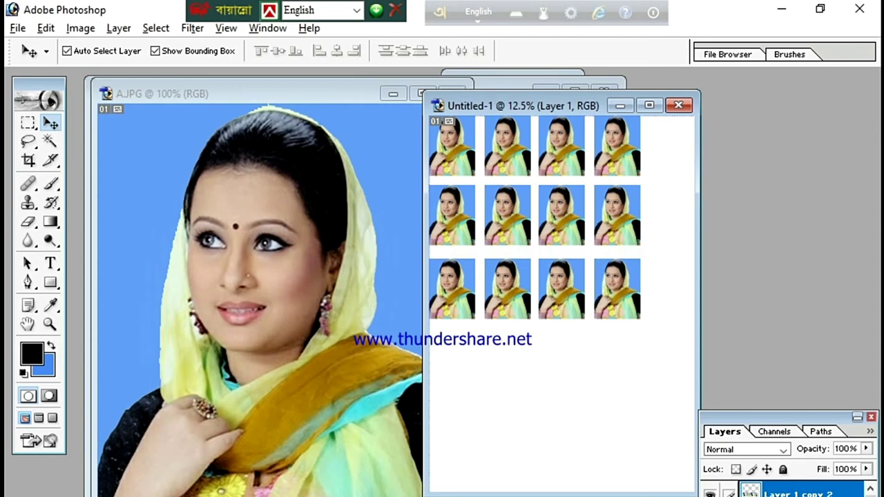
{"action": "left_click_drag", "start_coordinate": [534, 289], "coordinate": [535, 366]}
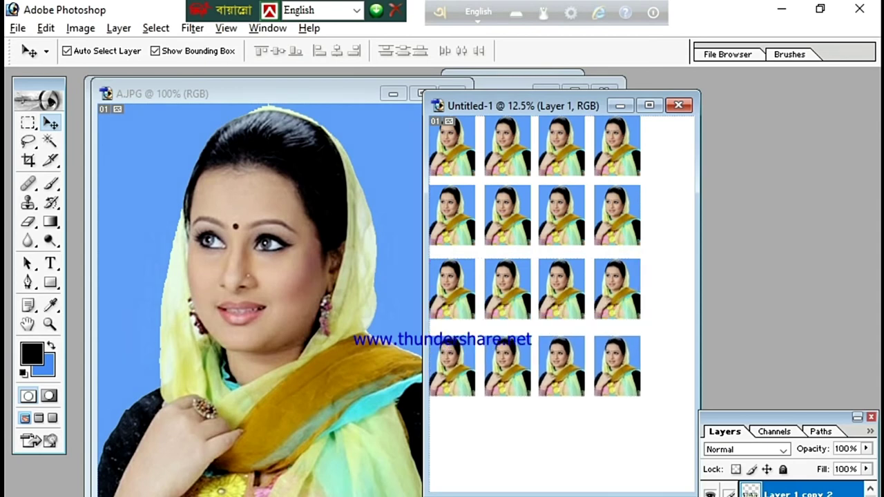
{"action": "left_click_drag", "start_coordinate": [535, 366], "coordinate": [535, 436]}
{"action": "key", "text": "shift+Up"}
{"action": "key", "text": "shift+Up"}
{"action": "key", "text": "shift+Up"}
{"action": "left_click_drag", "start_coordinate": [534, 432], "coordinate": [535, 433]}
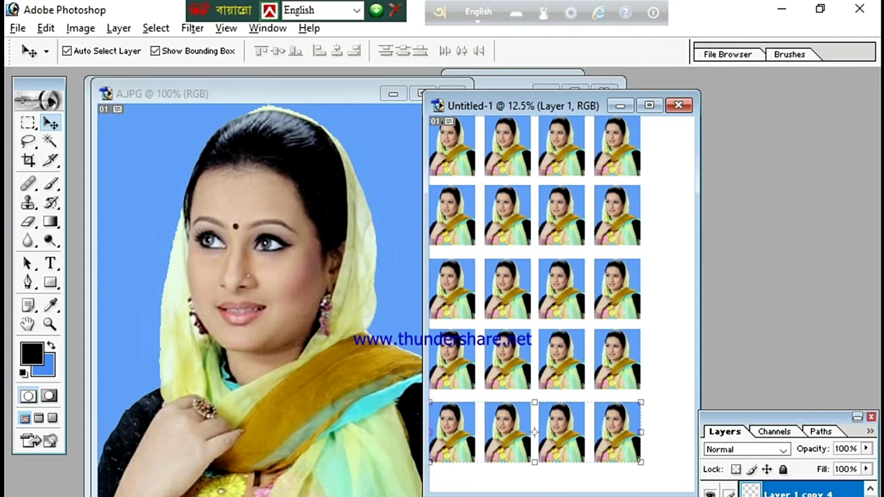
- In print settings, turn off Center Image, set Top and Left to 0, and print
{"action": "key", "text": "ctrl+p"}
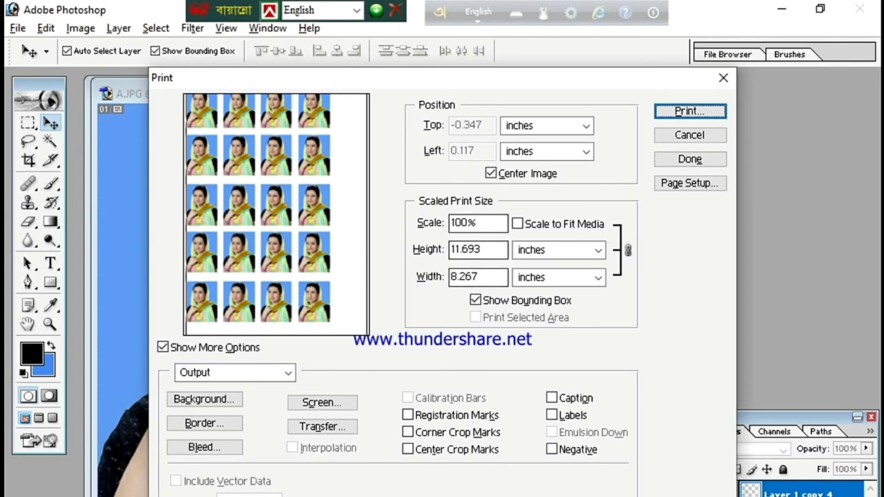
{"action": "key", "text": "alt+c"}
{"action": "key", "text": "shift+Tab"}
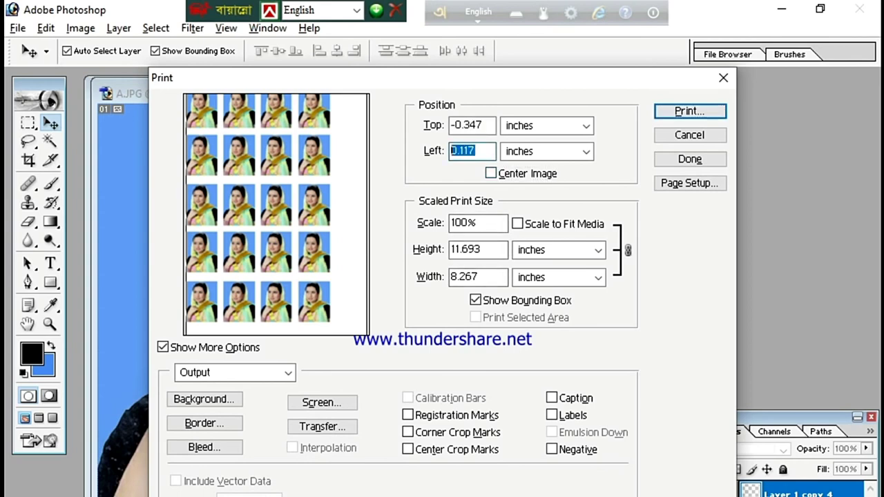
{"action": "type", "text": "0"}
{"action": "key", "text": "shift+Tab"}
{"action": "type", "text": "0"}
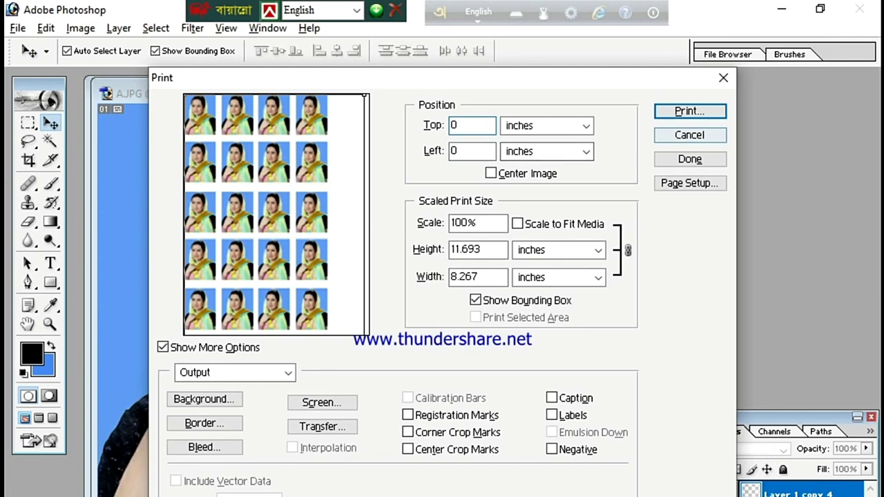
{"action": "key", "text": "Return"}
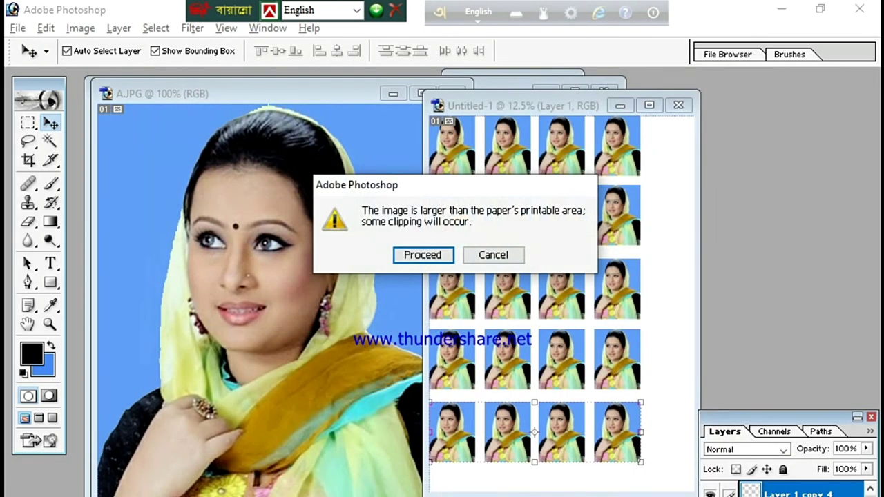
- Proceed past the clipping warning and cancel the Windows Print dialog
{"action": "key", "text": "Return"}
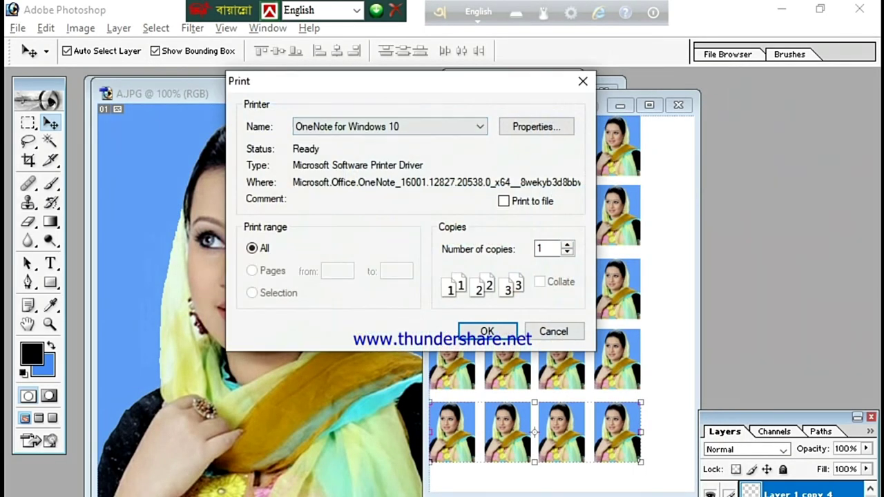
{"action": "key", "text": "Tab"}
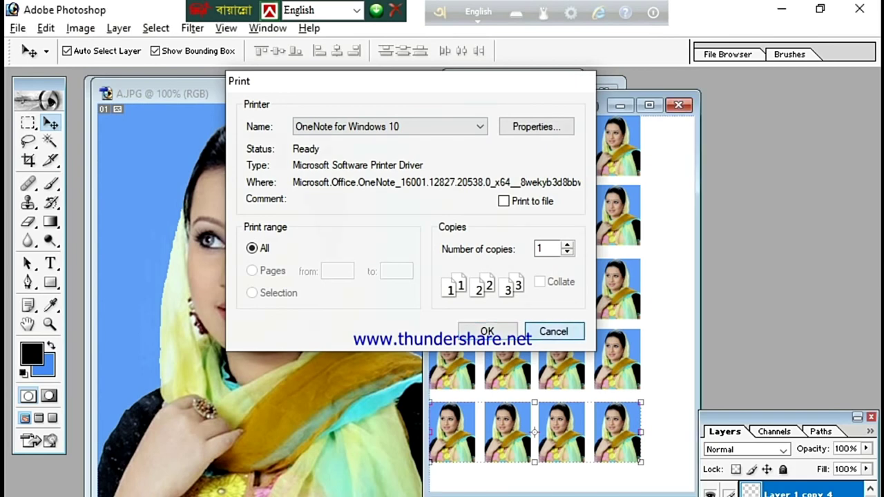
{"action": "key", "text": "Return"}
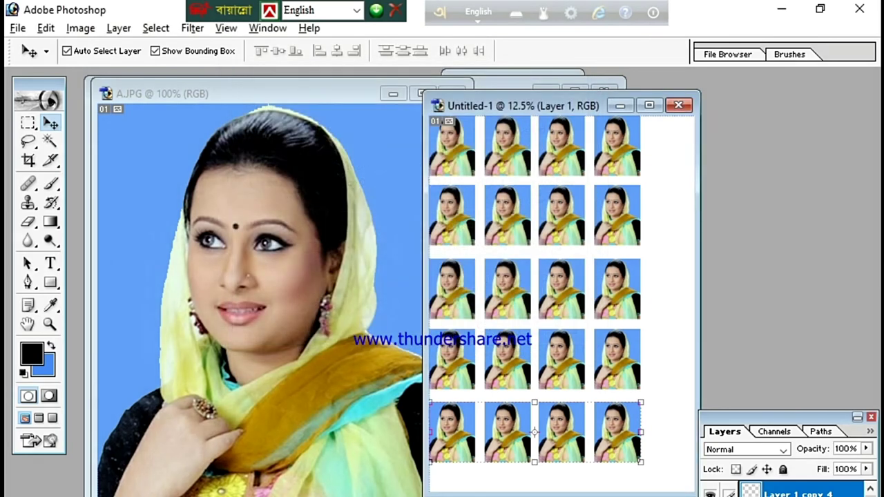